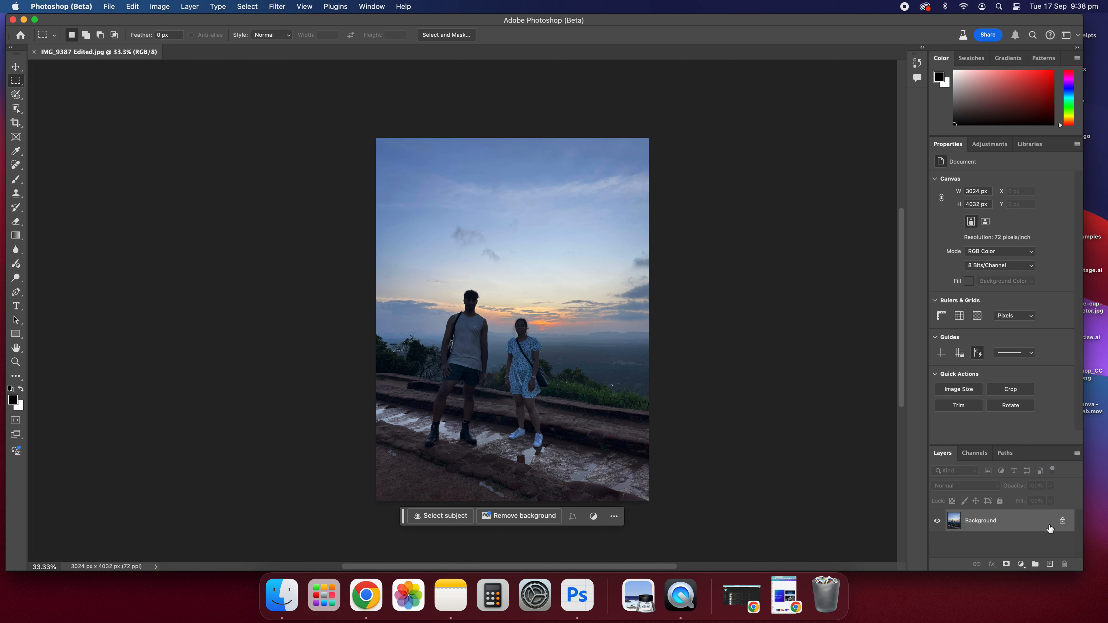
- Convert the locked Background into a regular layer named Layer 0 and activate the Move tool
{"action": "double_click", "coordinate": [1027, 528]}
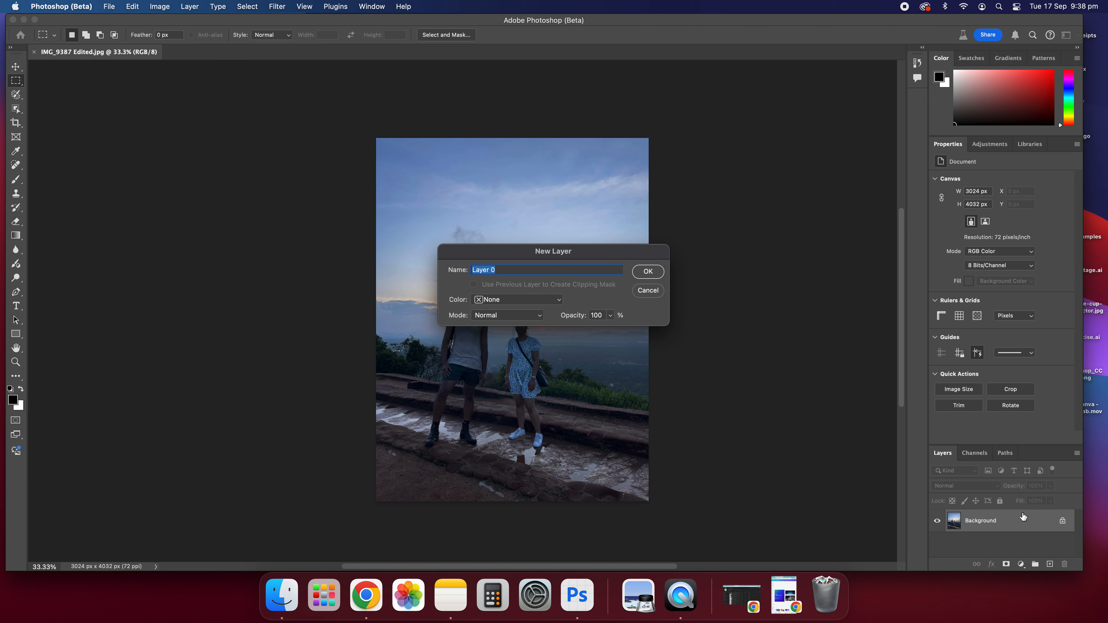
{"action": "left_click", "coordinate": [651, 274]}
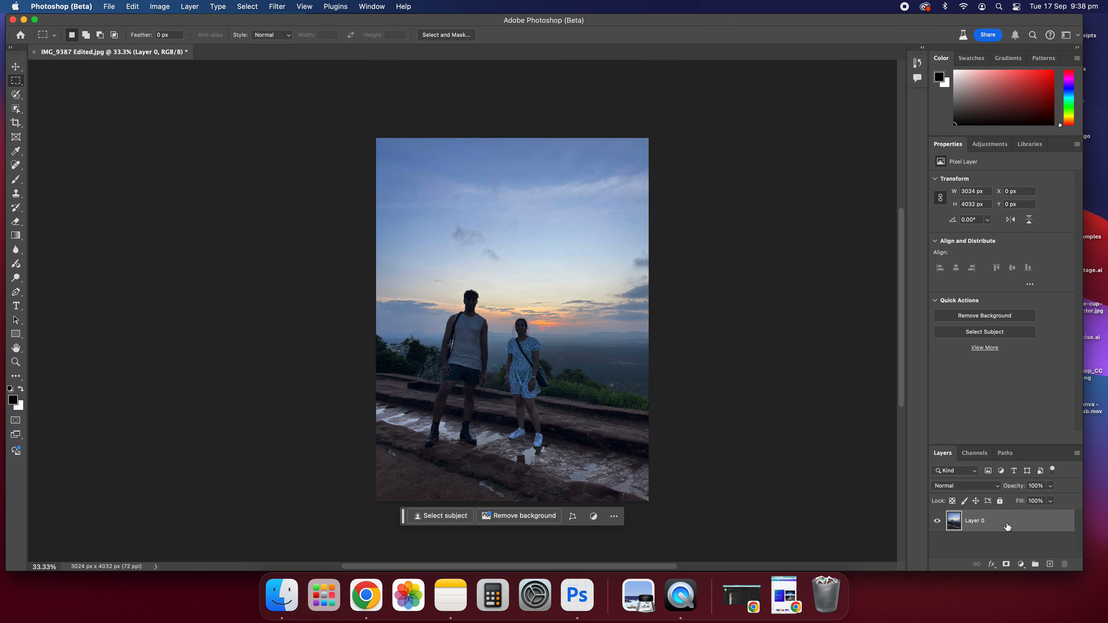
{"action": "left_click", "coordinate": [16, 66]}
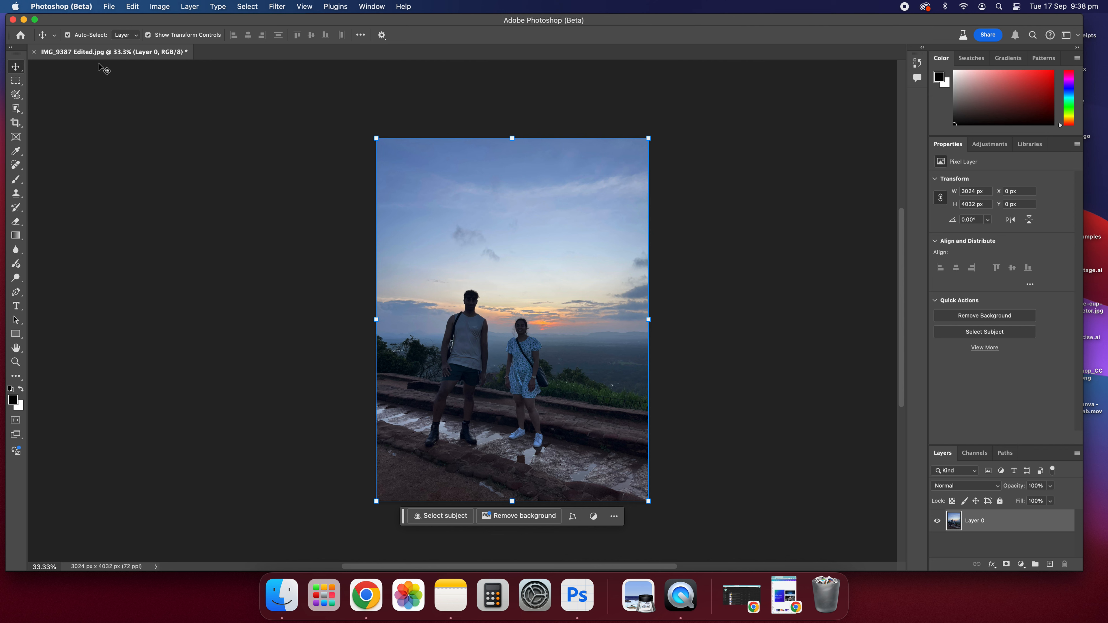
- Start Sky Replacement on the layer and bring up its sky presets, keeping the dialog beside the photo
{"action": "left_click", "coordinate": [158, 6]}
{"action": "mouse_move", "coordinate": [137, 4]}
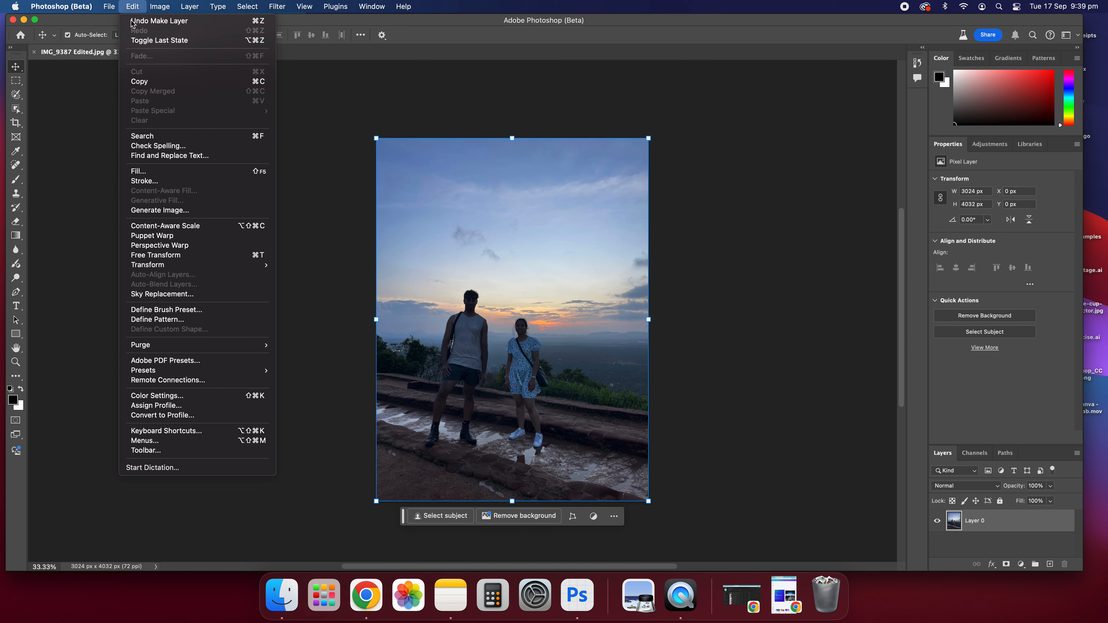
{"action": "left_click", "coordinate": [153, 294]}
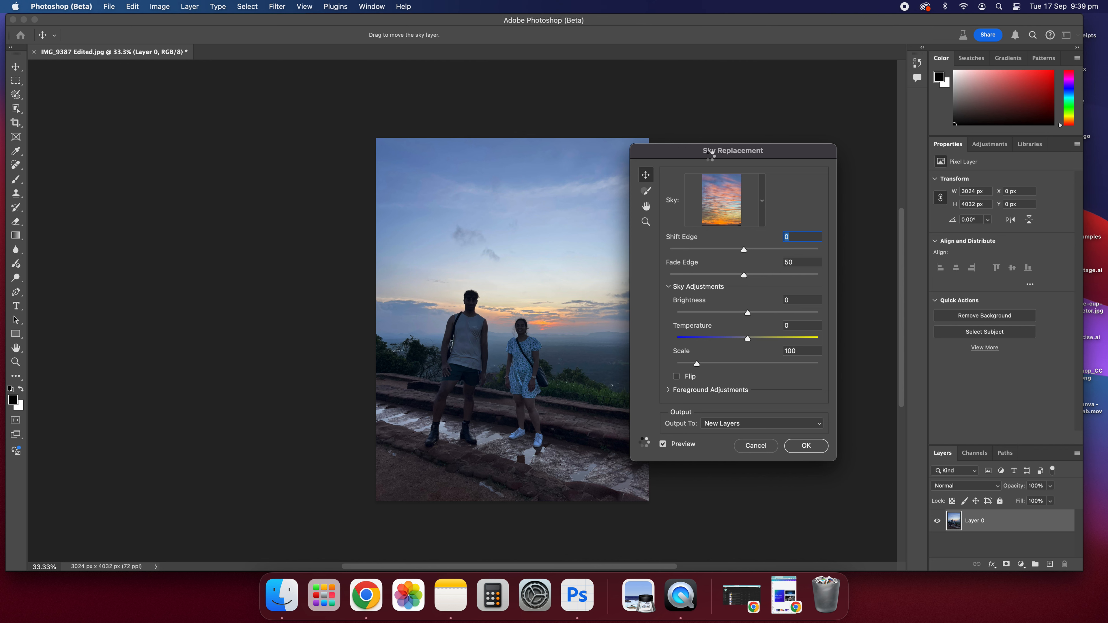
{"action": "scroll", "coordinate": [343, 321], "scroll_direction": "right", "scroll_amount": 5}
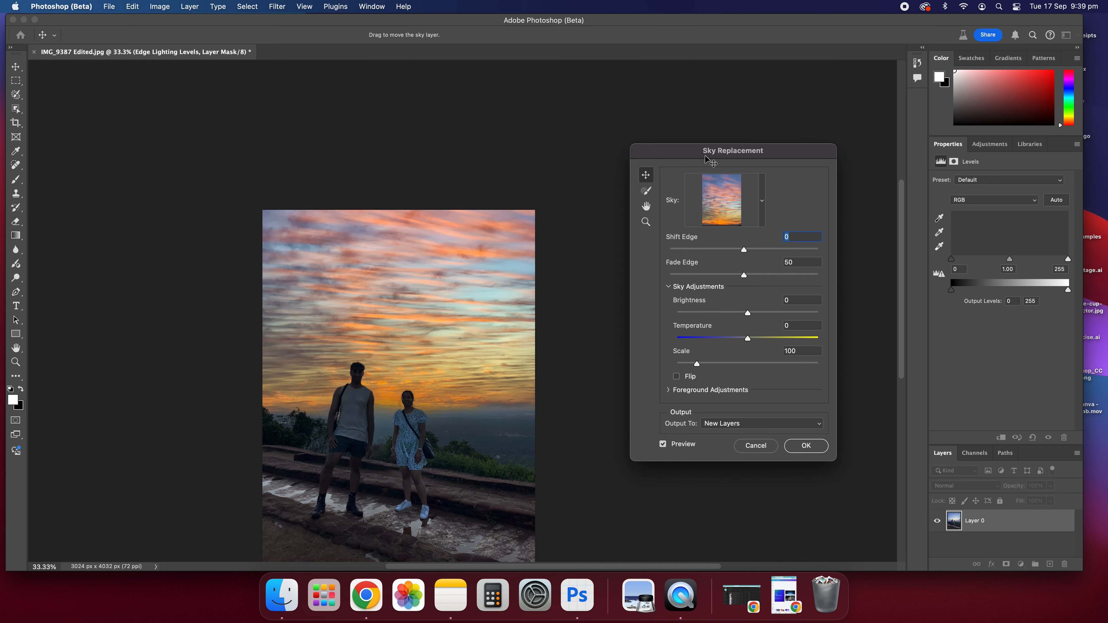
{"action": "scroll", "coordinate": [339, 318], "scroll_direction": "down", "scroll_amount": 3}
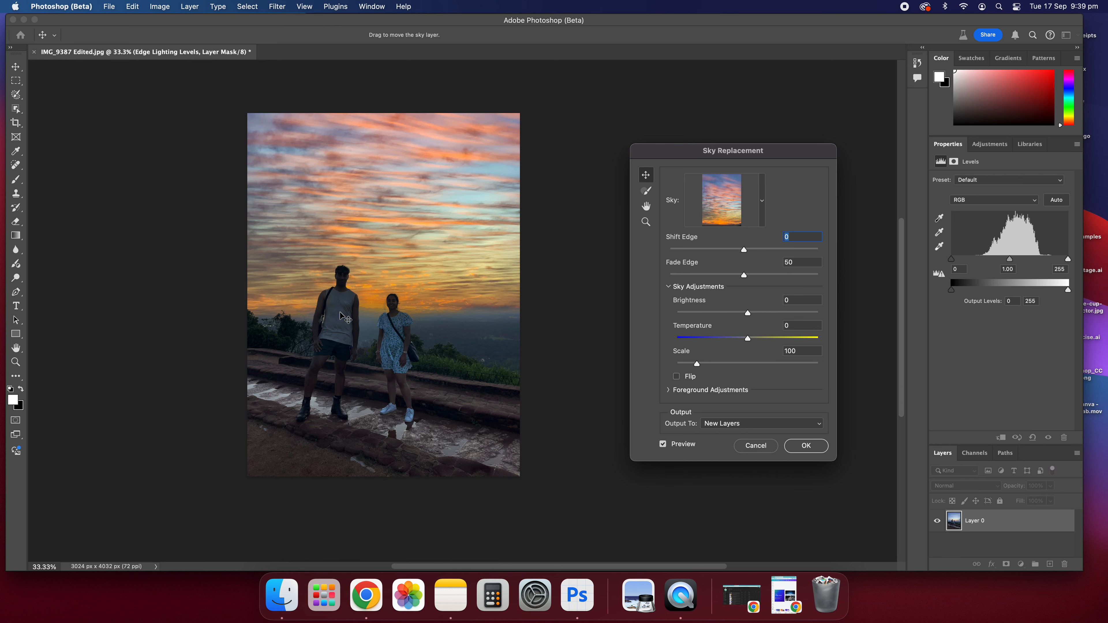
{"action": "left_click_drag", "start_coordinate": [682, 162], "coordinate": [609, 164]}
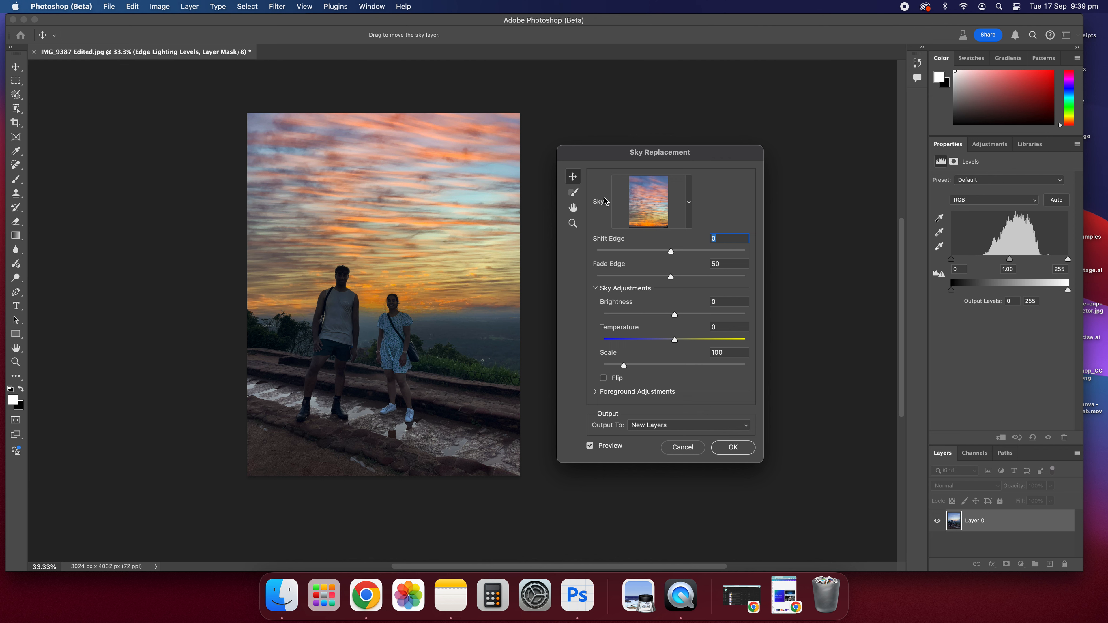
{"action": "left_click", "coordinate": [690, 203]}
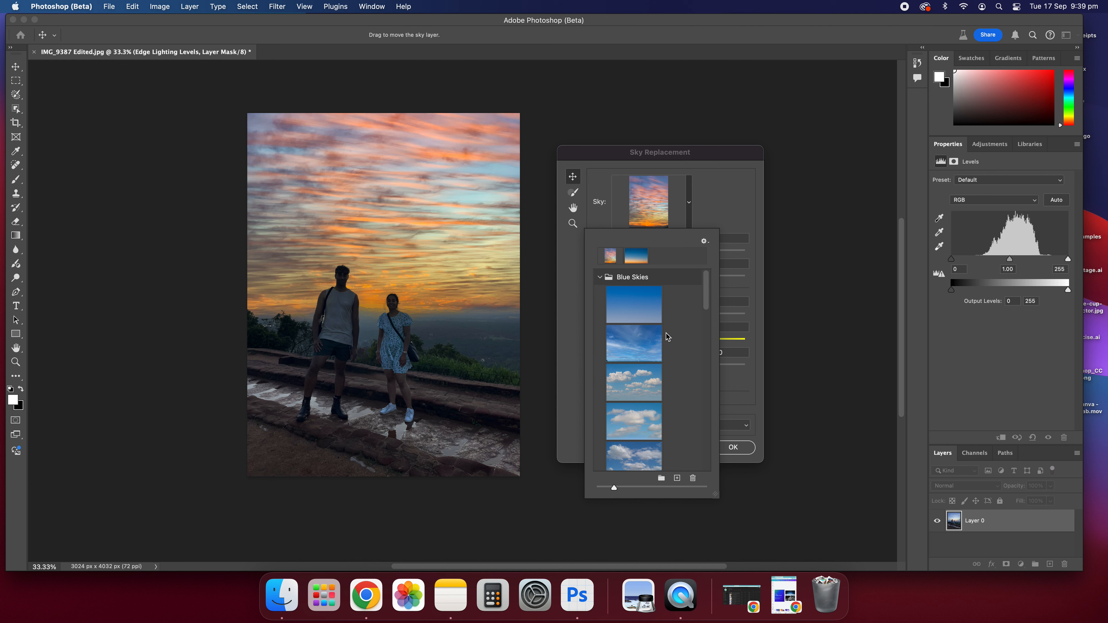
- Try the Sunsets sky with pink-red clouds over a dark horizon on the photo
{"action": "scroll", "coordinate": [666, 329], "scroll_direction": "down", "scroll_amount": 1}
{"action": "left_click_drag", "start_coordinate": [702, 292], "coordinate": [709, 323]}
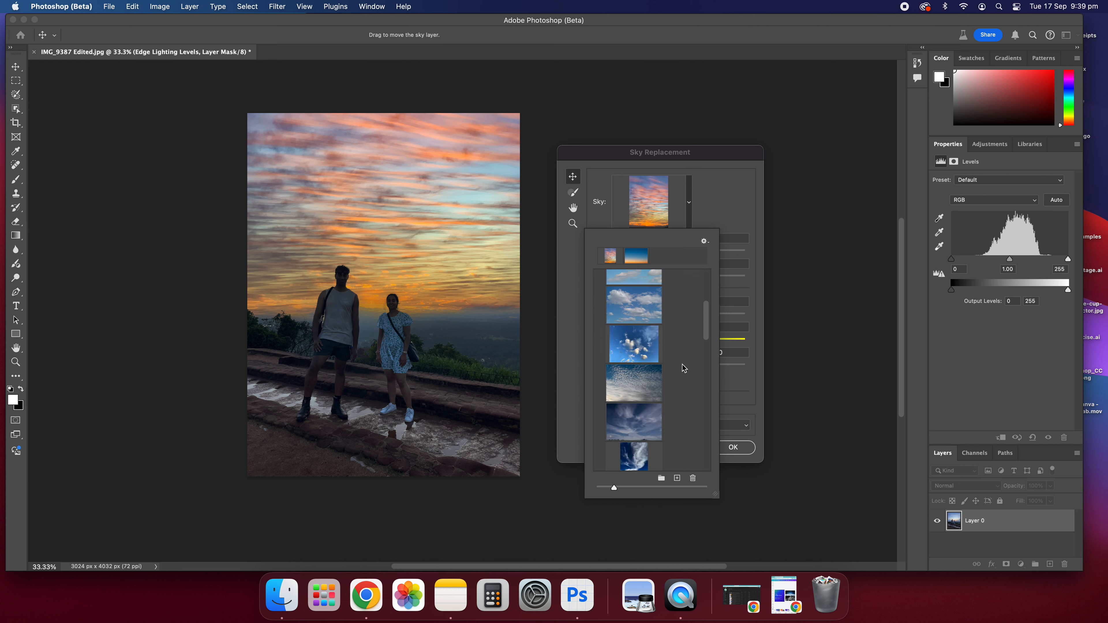
{"action": "scroll", "coordinate": [682, 365], "scroll_direction": "down", "scroll_amount": 10}
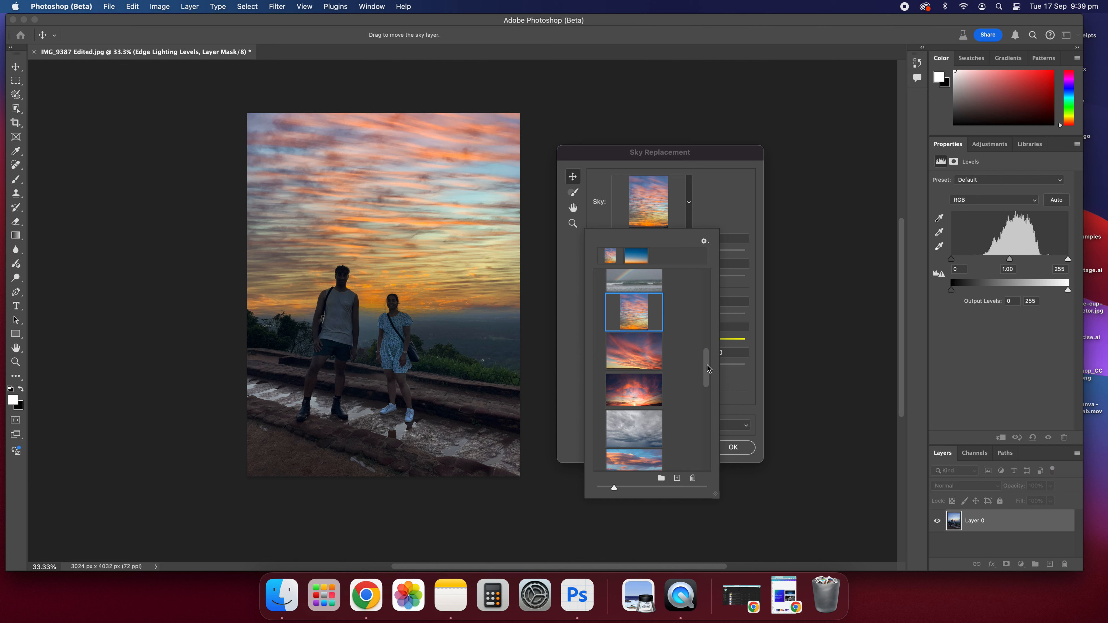
{"action": "left_click_drag", "start_coordinate": [707, 380], "coordinate": [706, 463]}
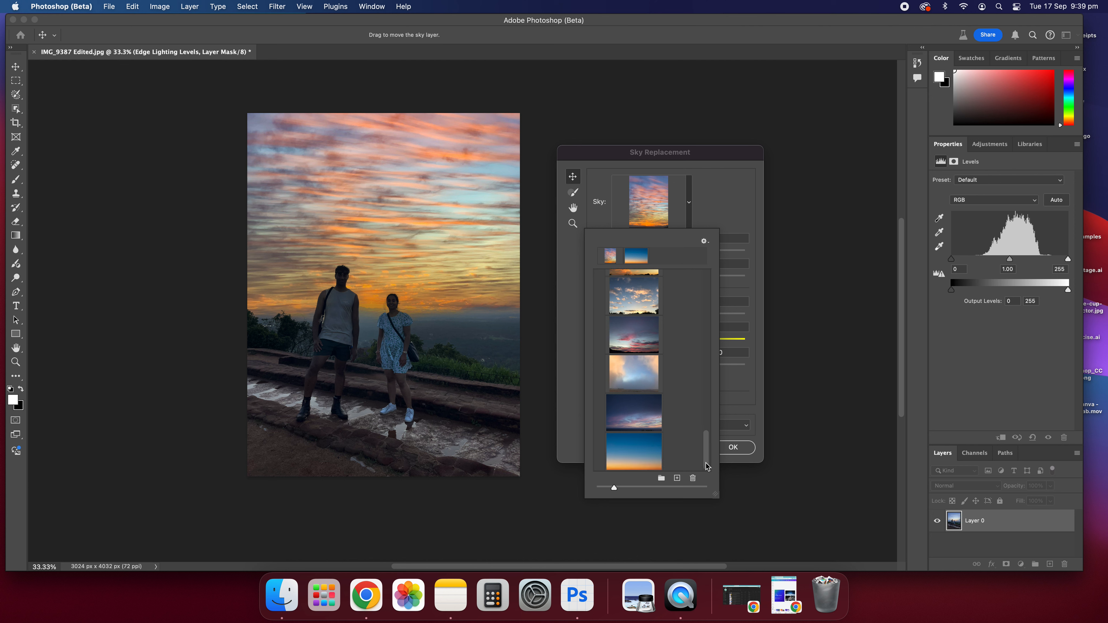
{"action": "left_click", "coordinate": [642, 332]}
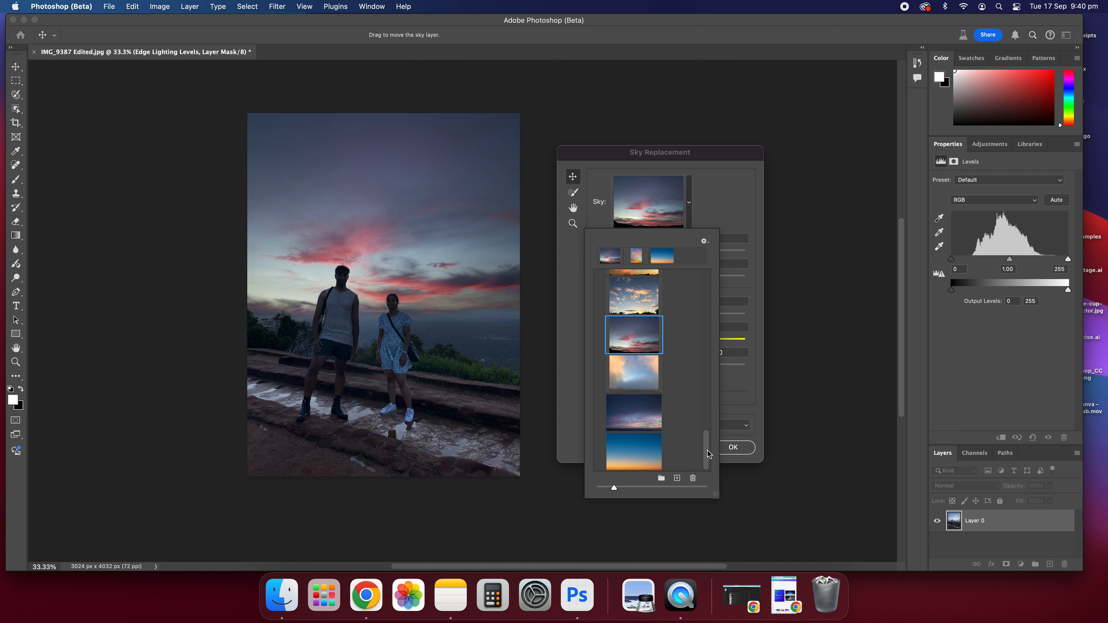
- Try the Sunsets sky with scattered orange clouds and the cloudless blue-to-orange gradient sky
{"action": "scroll", "coordinate": [707, 445], "scroll_direction": "up", "scroll_amount": 5}
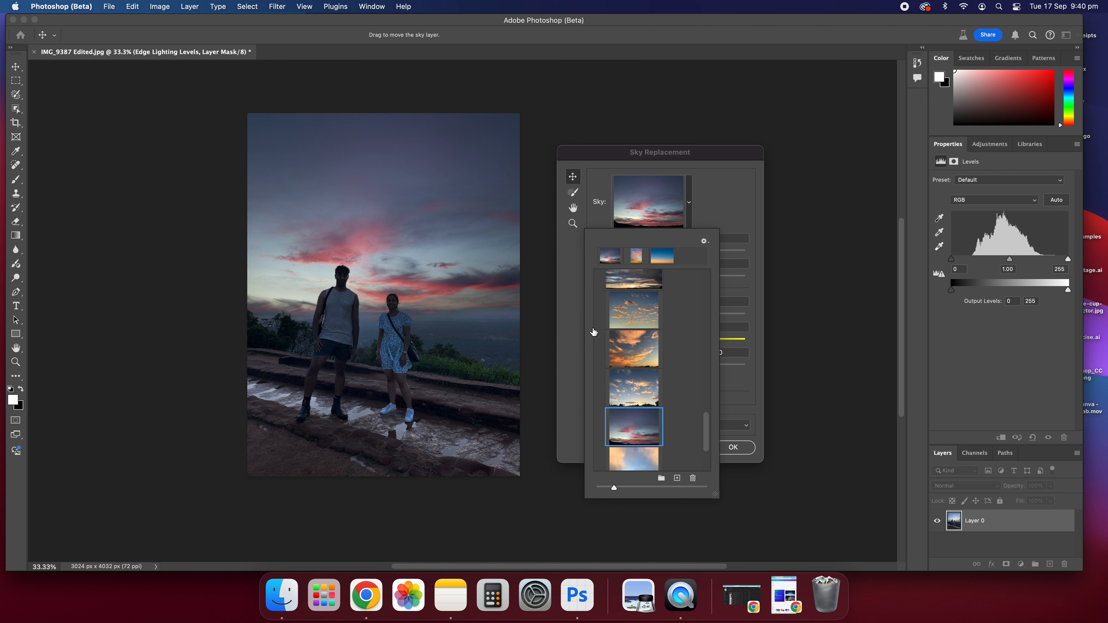
{"action": "left_click", "coordinate": [637, 308]}
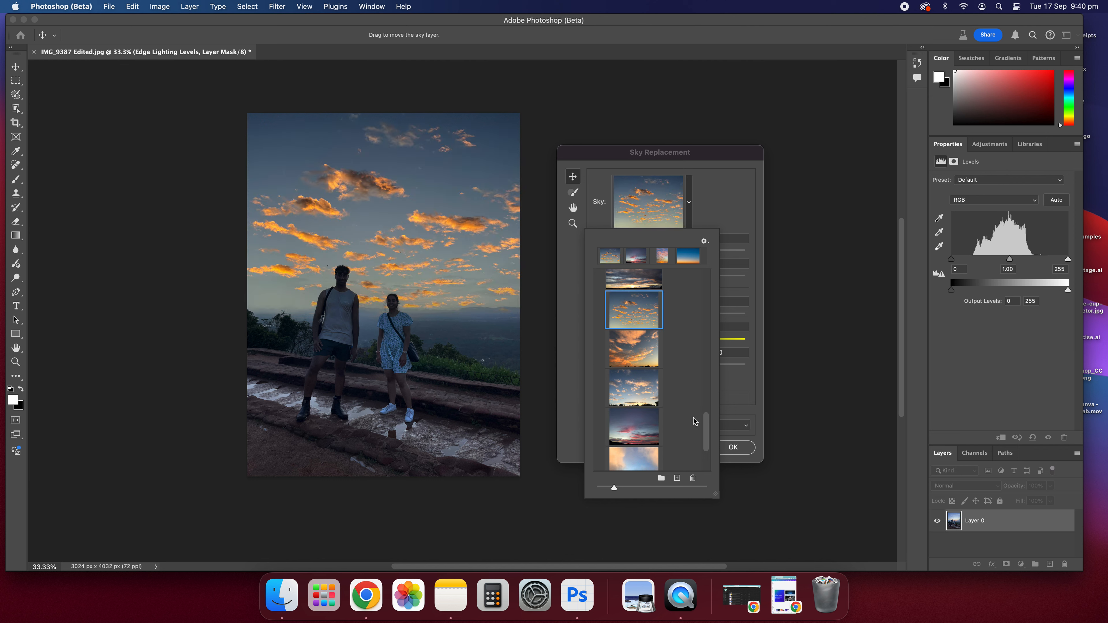
{"action": "left_click_drag", "start_coordinate": [707, 435], "coordinate": [709, 469]}
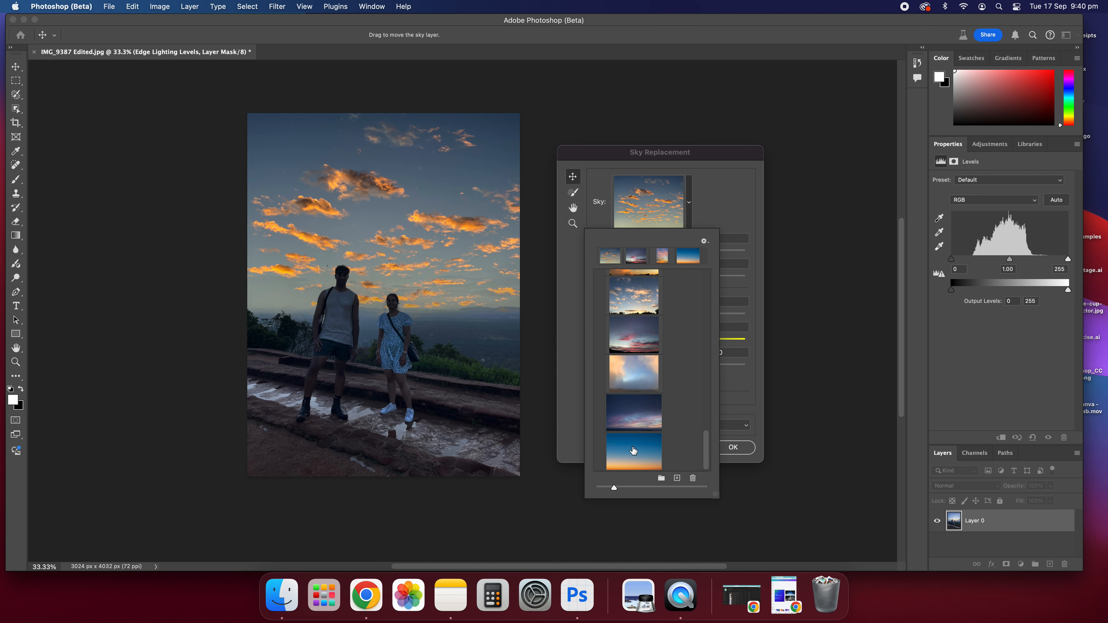
{"action": "left_click", "coordinate": [637, 454]}
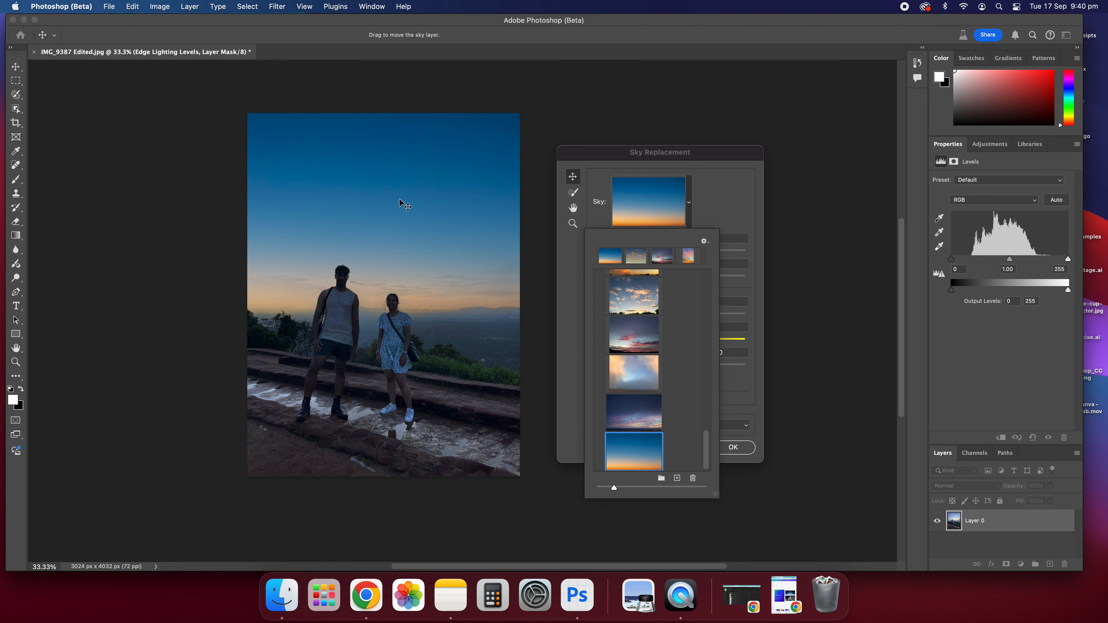
- Try two Blue Skies presets: the one with thin wispy clouds and the one with small puffy white clouds
{"action": "left_click_drag", "start_coordinate": [707, 457], "coordinate": [713, 372]}
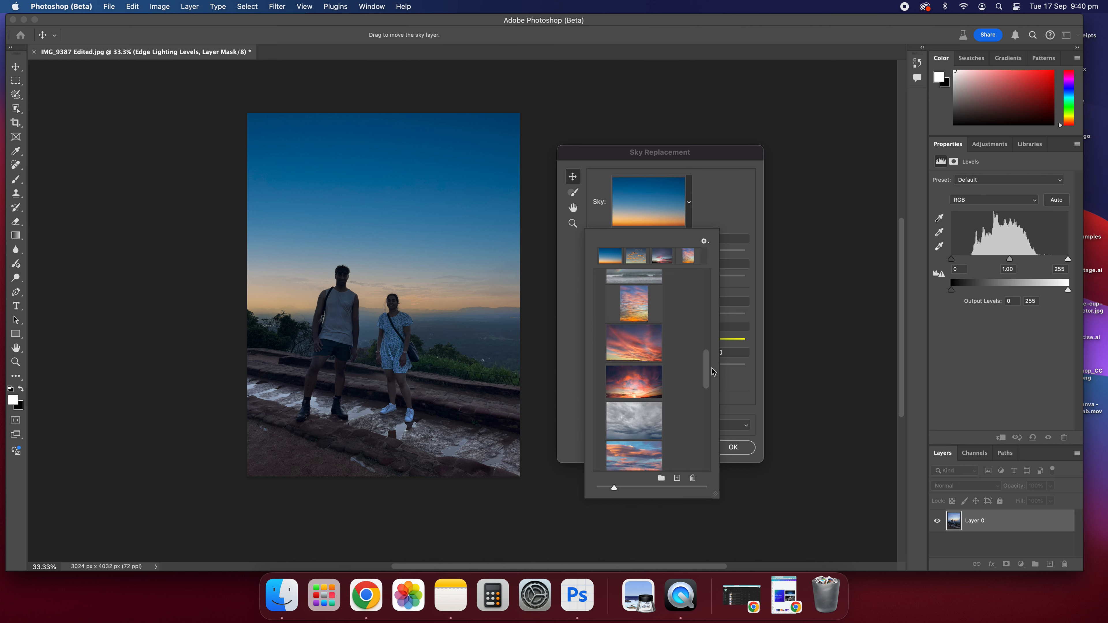
{"action": "scroll", "coordinate": [714, 336], "scroll_direction": "up", "scroll_amount": 5}
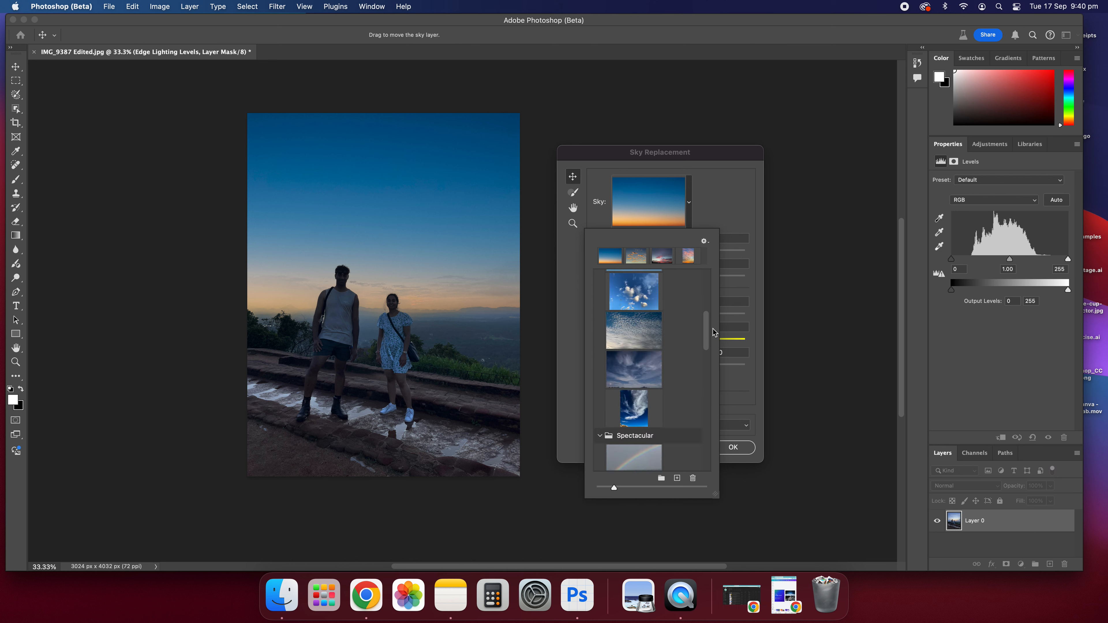
{"action": "scroll", "coordinate": [714, 332], "scroll_direction": "up", "scroll_amount": 5}
{"action": "scroll", "coordinate": [713, 279], "scroll_direction": "up", "scroll_amount": 2}
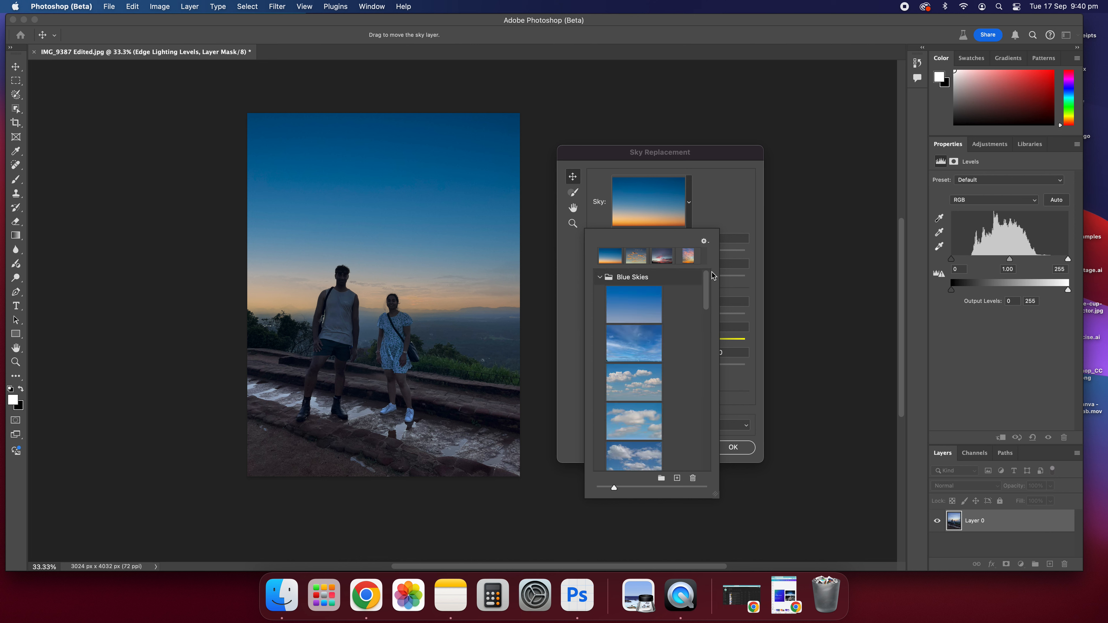
{"action": "left_click", "coordinate": [633, 353]}
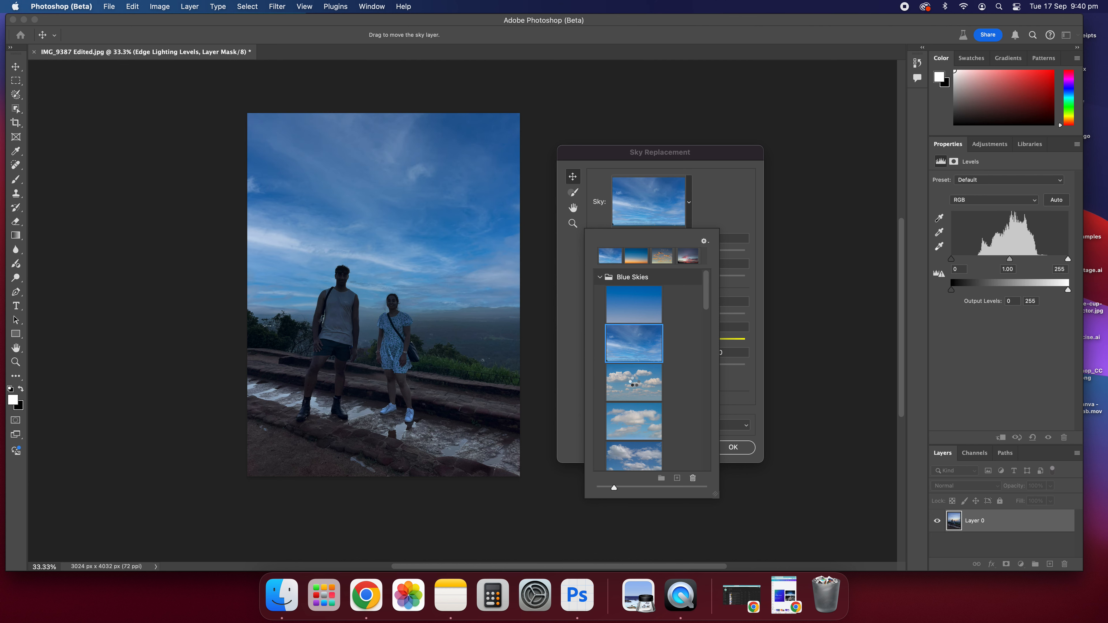
{"action": "left_click", "coordinate": [633, 383]}
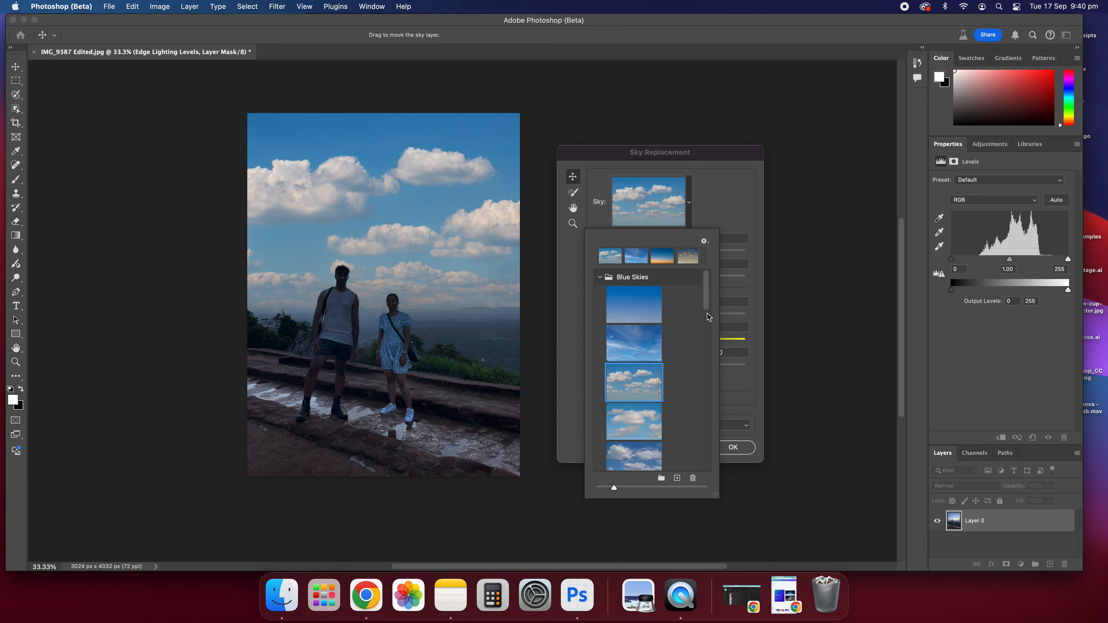
- Try the deep-blue sky with a swirling white cloud and several colourful cloudy skies from the Spectacular group
{"action": "scroll", "coordinate": [708, 317], "scroll_direction": "down", "scroll_amount": 5}
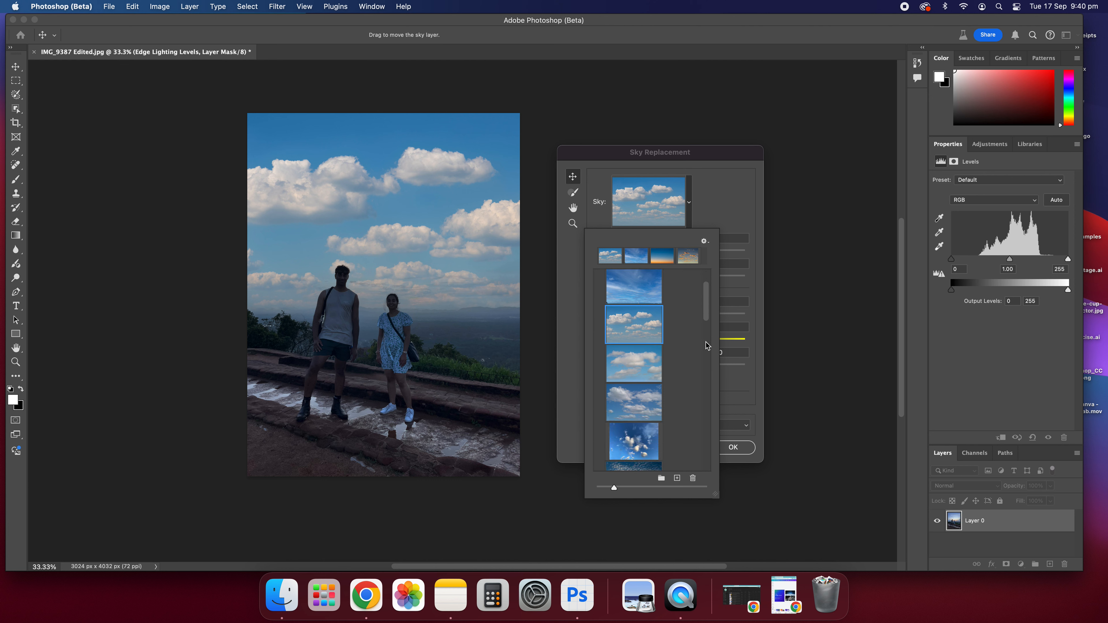
{"action": "scroll", "coordinate": [705, 344], "scroll_direction": "down", "scroll_amount": 5}
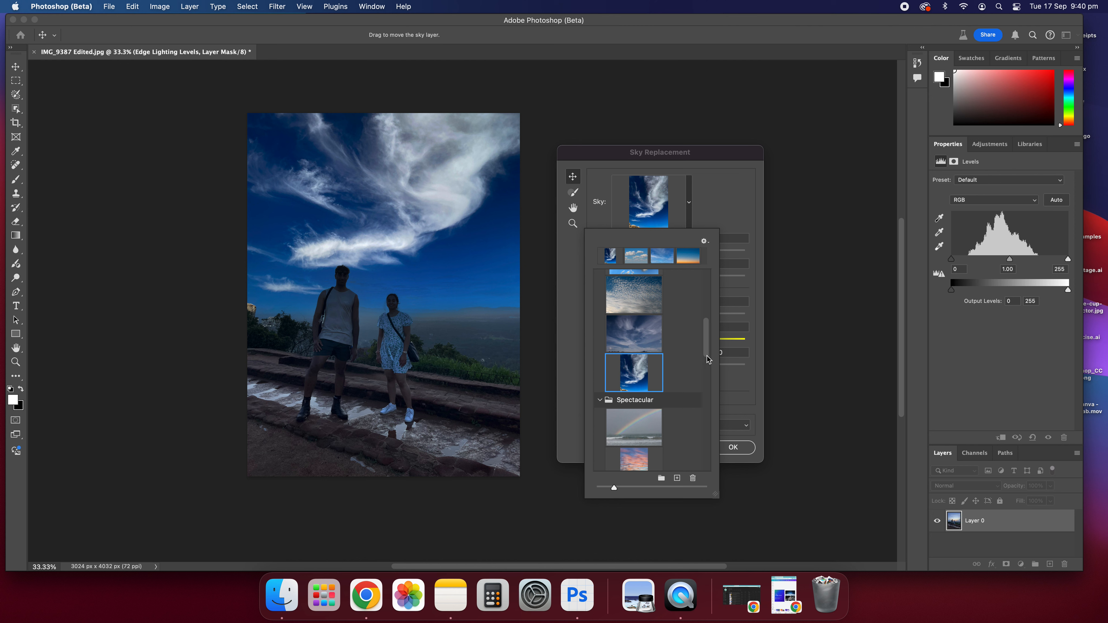
{"action": "scroll", "coordinate": [707, 360], "scroll_direction": "down", "scroll_amount": 2}
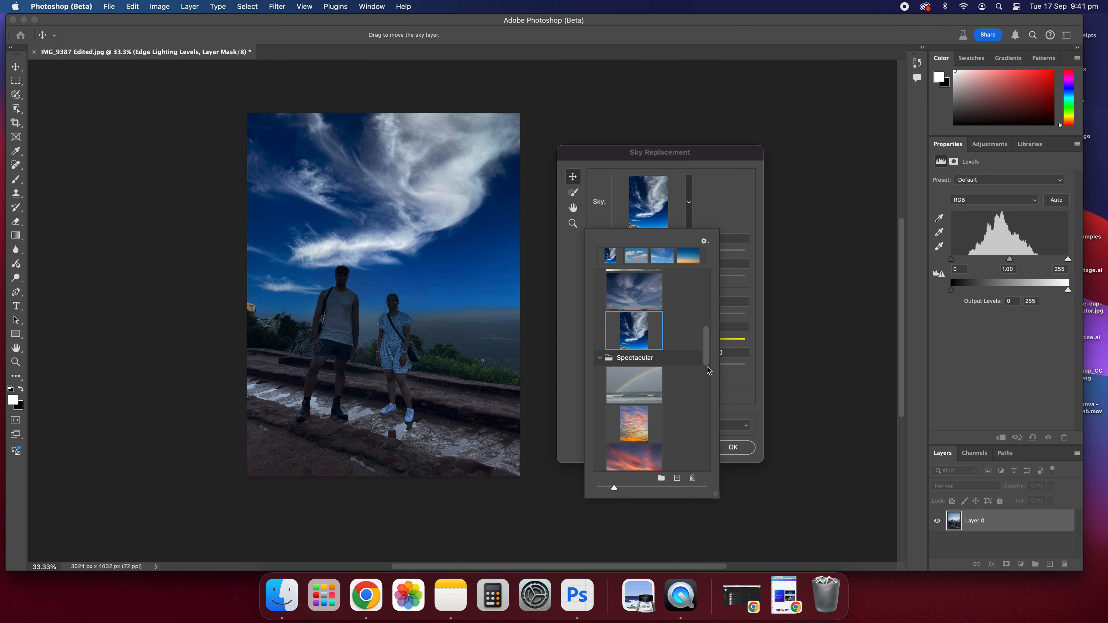
{"action": "scroll", "coordinate": [705, 374], "scroll_direction": "down", "scroll_amount": 7}
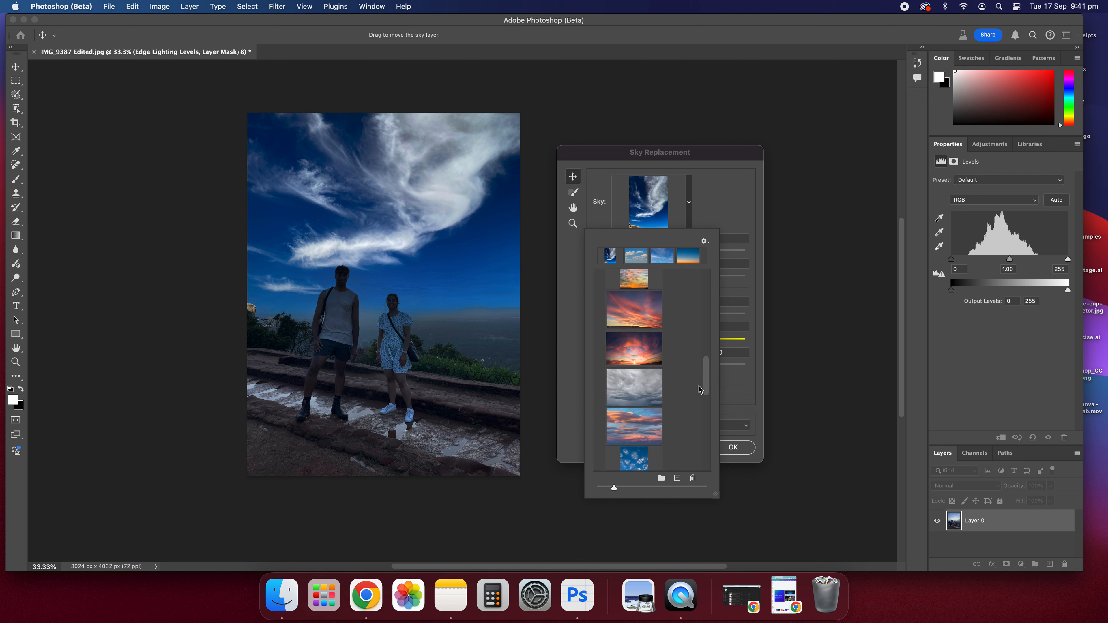
{"action": "left_click", "coordinate": [638, 317]}
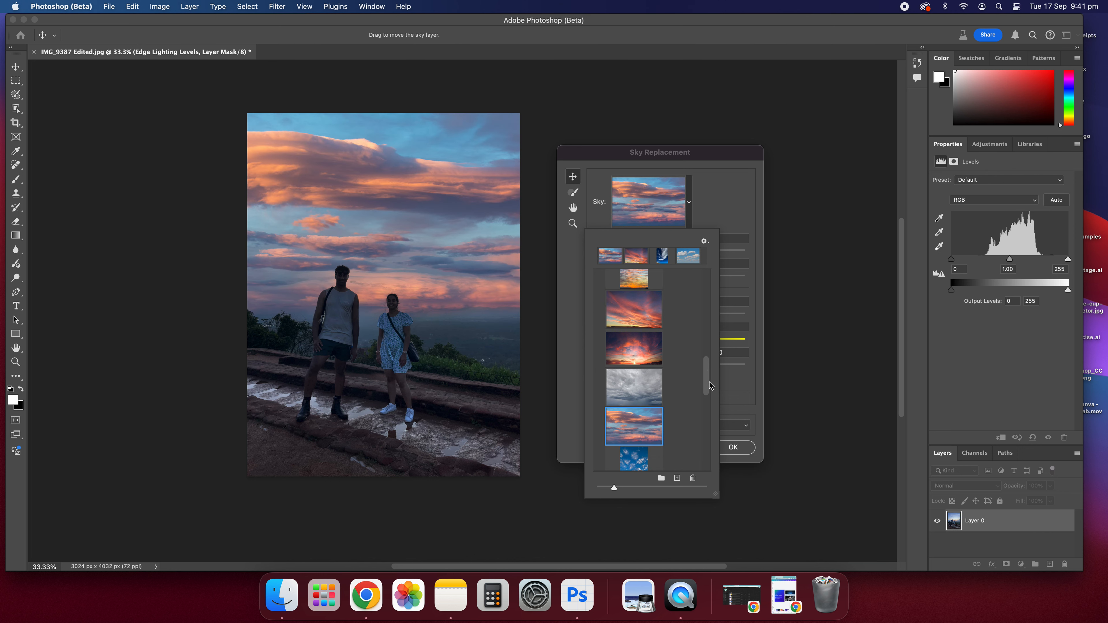
{"action": "scroll", "coordinate": [706, 398], "scroll_direction": "down", "scroll_amount": 3}
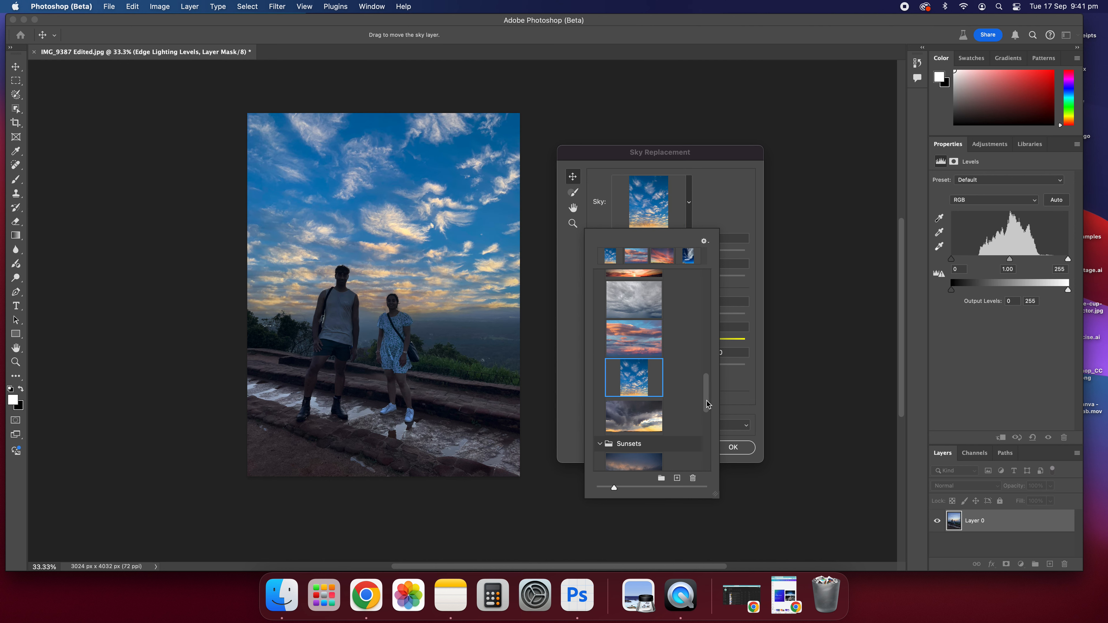
- Choose the Sunsets sky with soft orange clouds above a dark treeline and close the sky presets
{"action": "scroll", "coordinate": [707, 423], "scroll_direction": "down", "scroll_amount": 5}
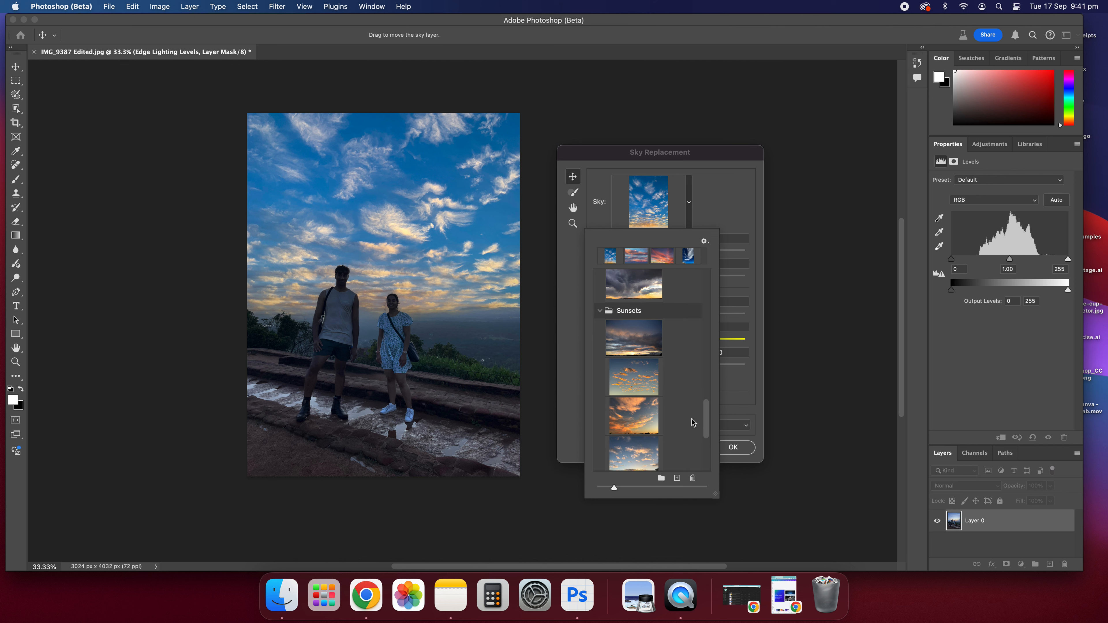
{"action": "scroll", "coordinate": [694, 422], "scroll_direction": "down", "scroll_amount": 2}
{"action": "left_click", "coordinate": [638, 392]}
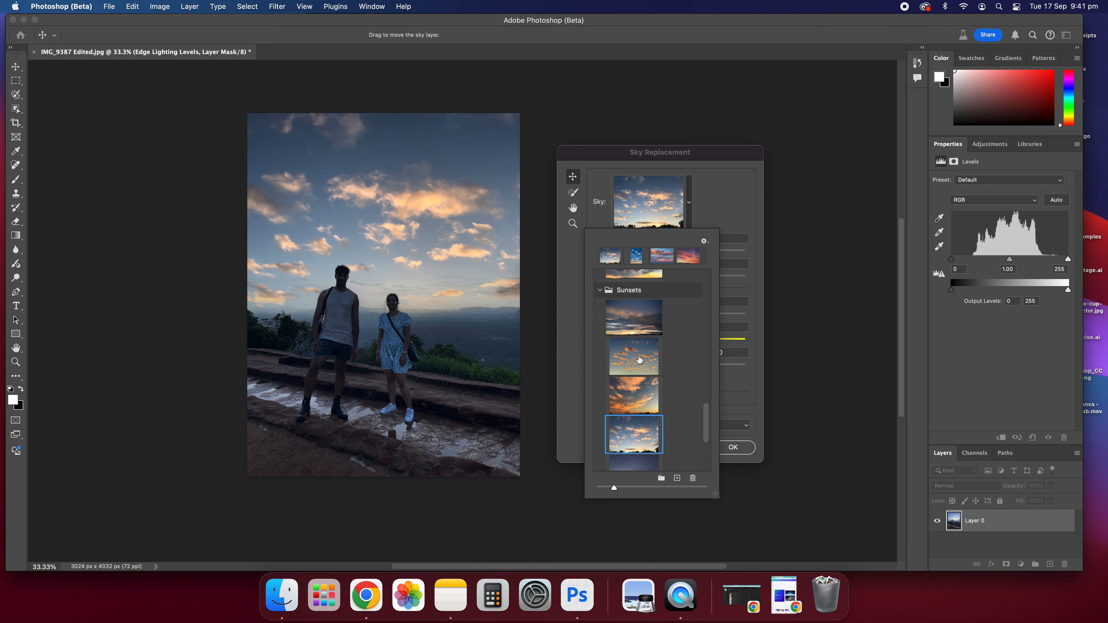
{"action": "left_click", "coordinate": [690, 200]}
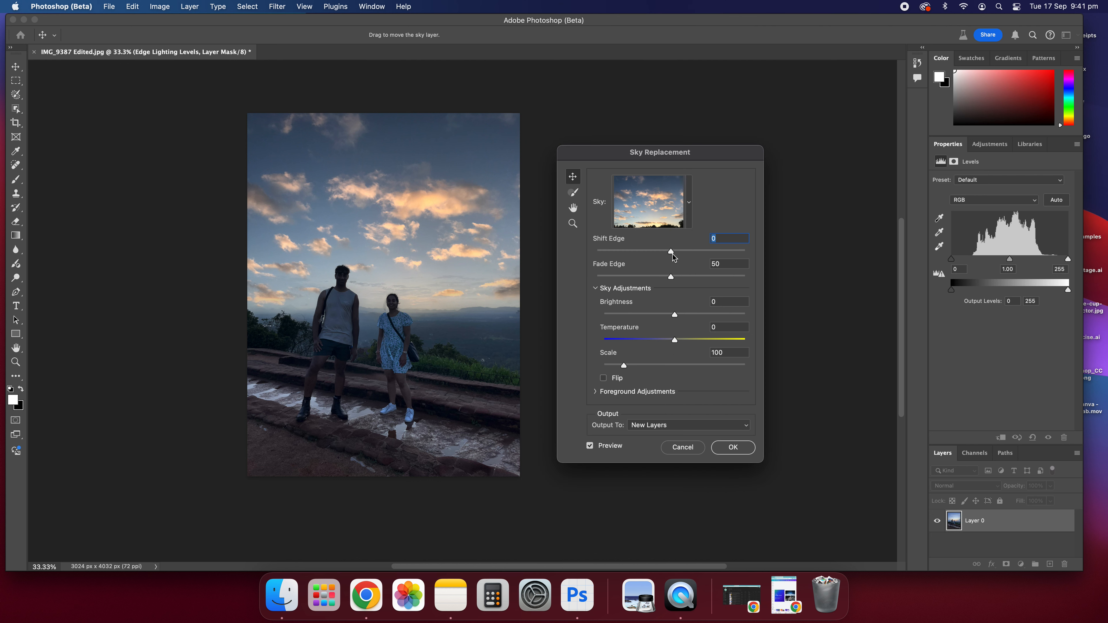
- Set the sky's Shift Edge to -29 and Fade Edge to 78
{"action": "mouse_move", "coordinate": [673, 254]}
{"action": "left_mouse_down"}
{"action": "mouse_move", "coordinate": [639, 253]}
{"action": "mouse_move", "coordinate": [690, 252]}
{"action": "left_mouse_up"}
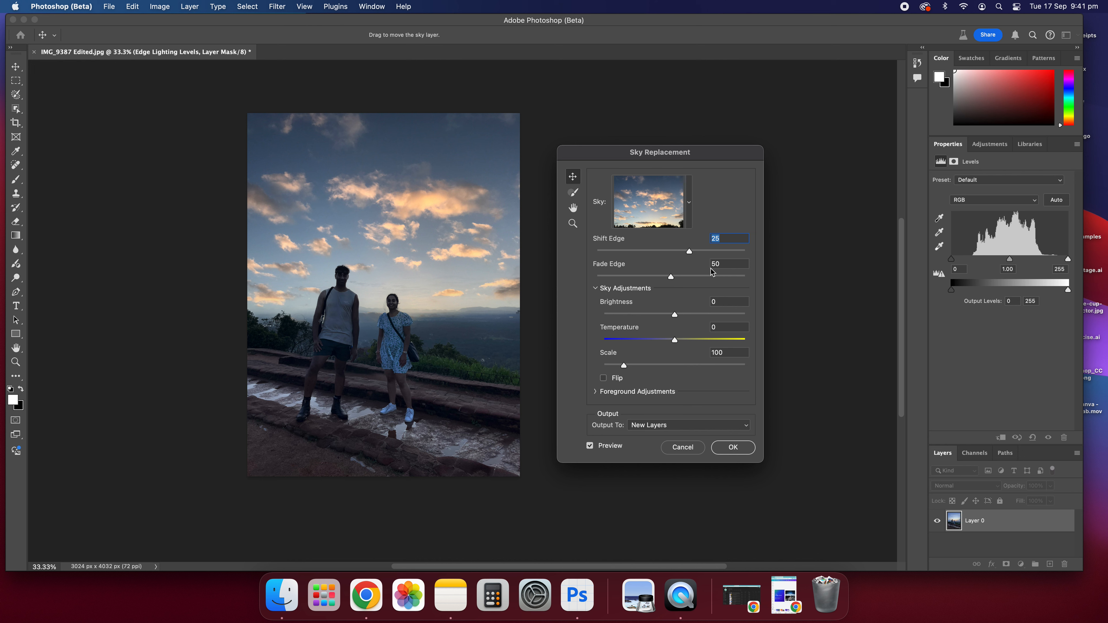
{"action": "left_click_drag", "start_coordinate": [694, 255], "coordinate": [626, 253]}
{"action": "left_click_drag", "start_coordinate": [625, 250], "coordinate": [713, 280]}
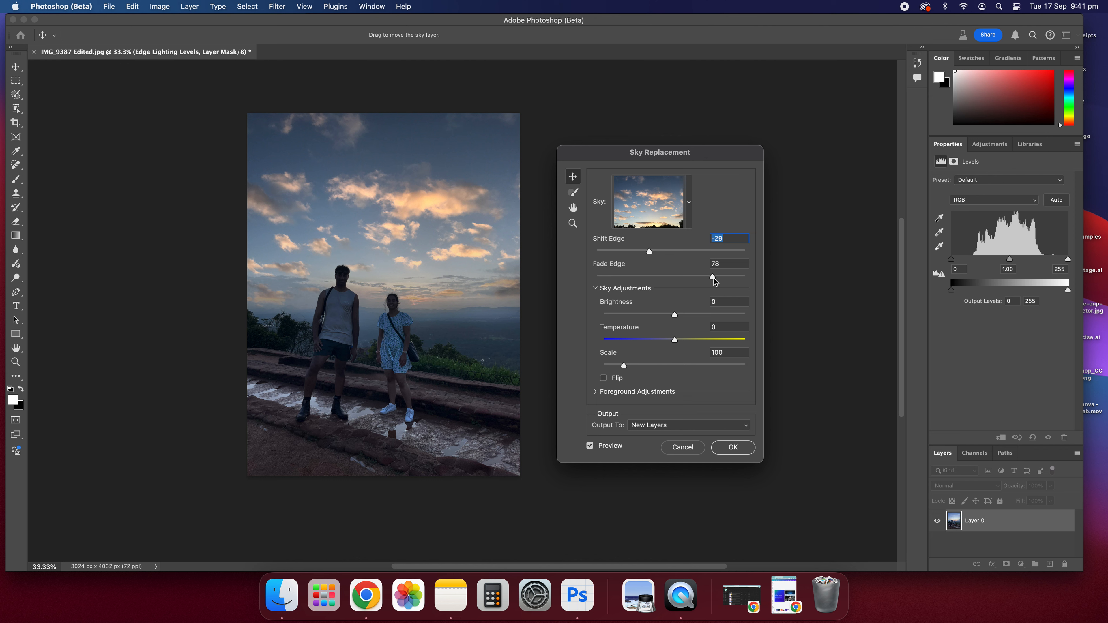
- Set the sky's Fade Edge to 64, Temperature to -62 and Scale to 146
{"action": "left_click_drag", "start_coordinate": [717, 280], "coordinate": [616, 348]}
{"action": "left_click_drag", "start_coordinate": [626, 345], "coordinate": [688, 367]}
{"action": "mouse_move", "coordinate": [685, 368]}
{"action": "left_mouse_down"}
{"action": "mouse_move", "coordinate": [633, 368]}
{"action": "mouse_move", "coordinate": [687, 367]}
{"action": "left_mouse_up"}
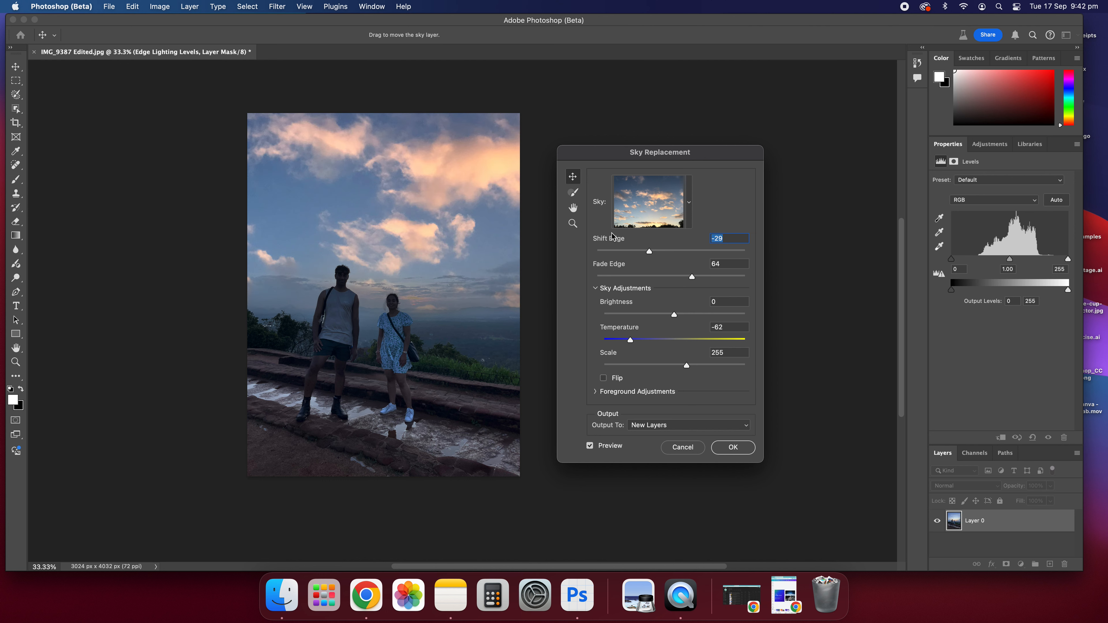
{"action": "left_click_drag", "start_coordinate": [674, 366], "coordinate": [642, 368]}
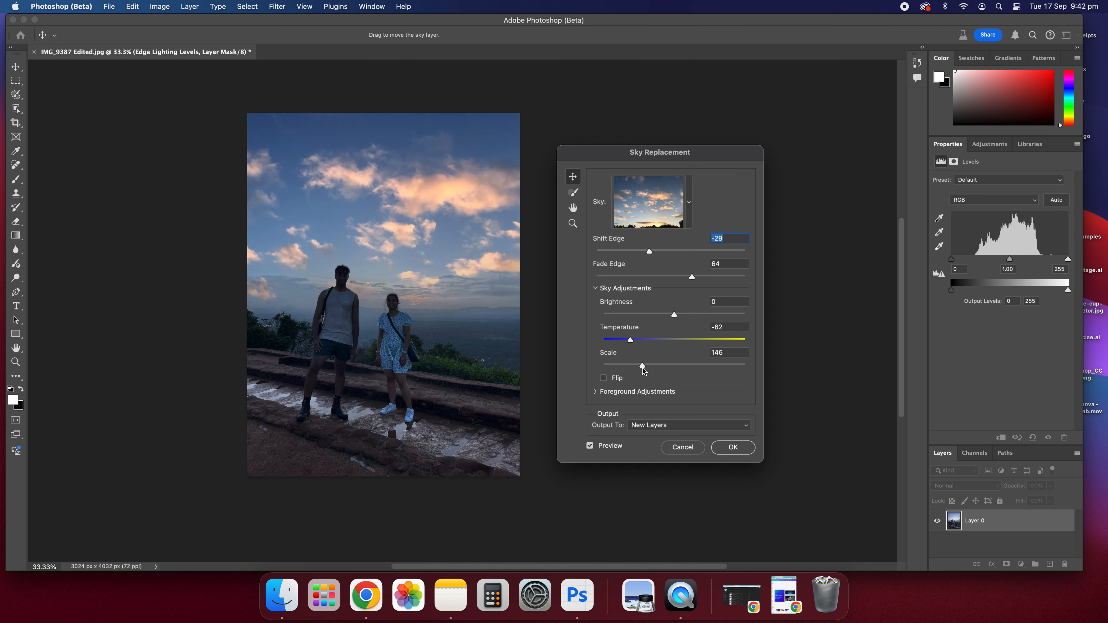
- Set the sky's Scale to 179 and apply the sky replacement with output to new layers, with the Sky Brush active
{"action": "left_click_drag", "start_coordinate": [653, 367], "coordinate": [656, 365]}
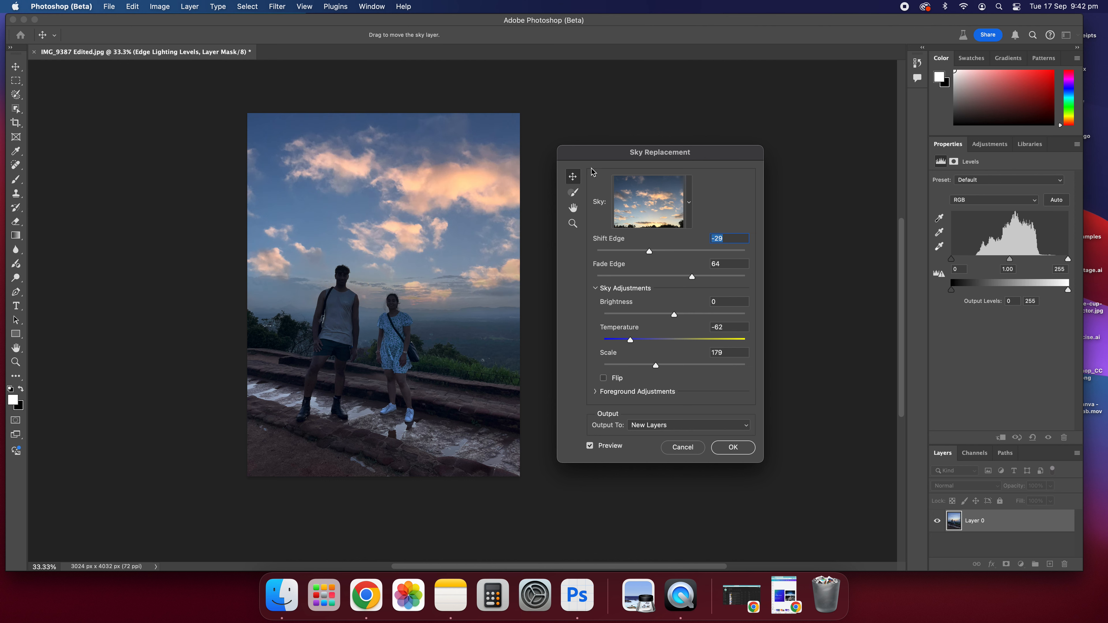
{"action": "left_click", "coordinate": [574, 194]}
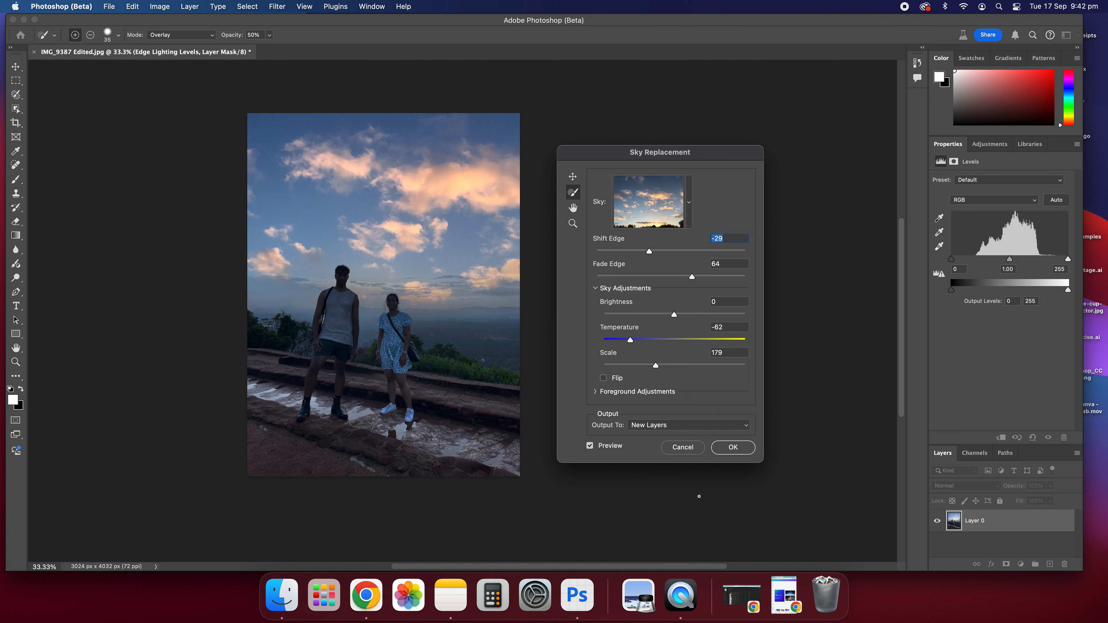
{"action": "left_click", "coordinate": [736, 449]}
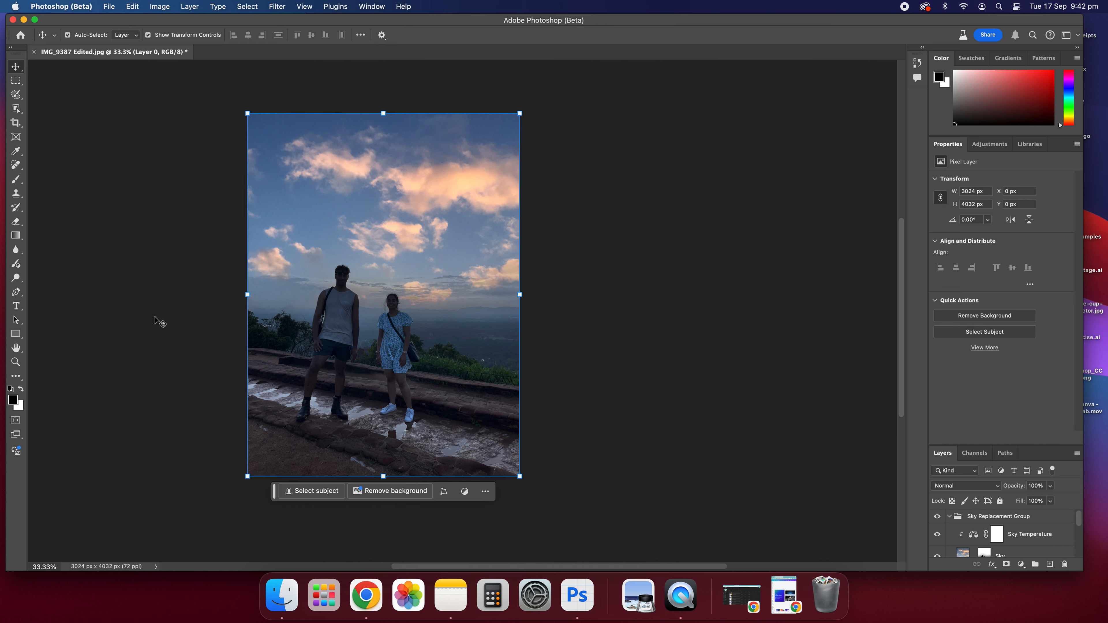
- With the Rectangular Marquee tool active, select and collapse the Sky Replacement Group and make the layer list taller
{"action": "left_click", "coordinate": [16, 81]}
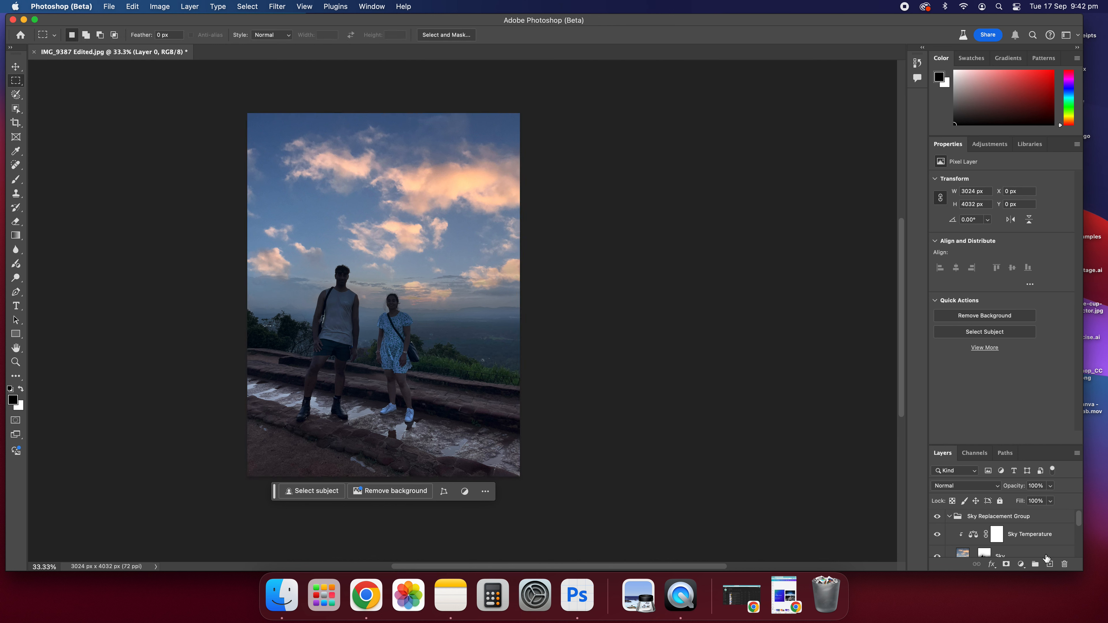
{"action": "mouse_move", "coordinate": [1081, 524]}
{"action": "left_mouse_down"}
{"action": "mouse_move", "coordinate": [1081, 536]}
{"action": "mouse_move", "coordinate": [1082, 516]}
{"action": "left_mouse_up"}
{"action": "left_click", "coordinate": [952, 518]}
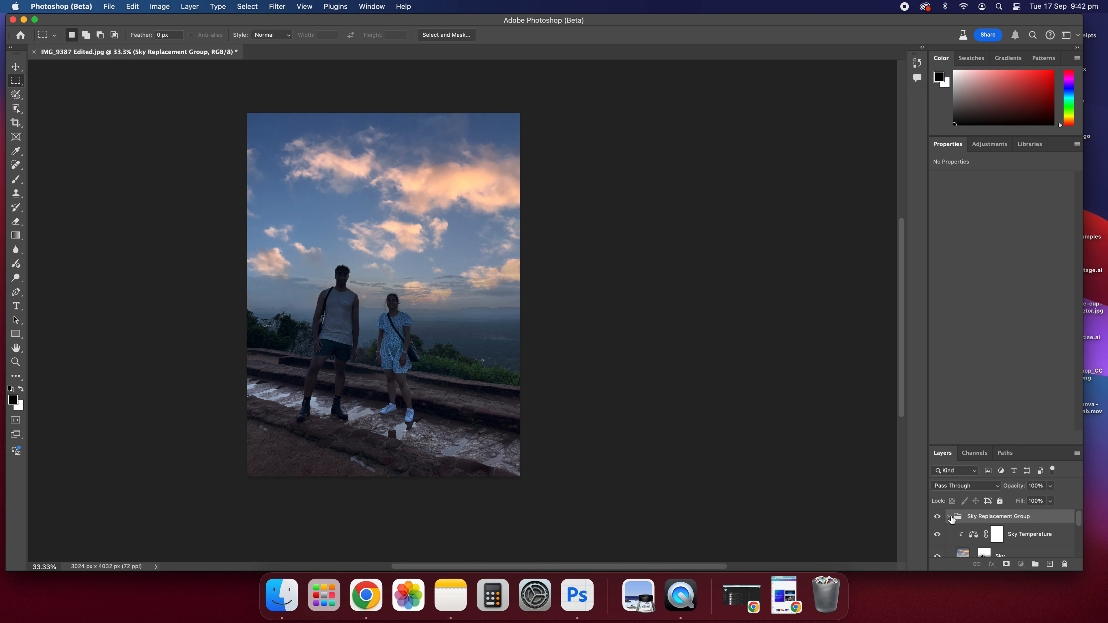
{"action": "left_click", "coordinate": [950, 517]}
{"action": "left_click_drag", "start_coordinate": [996, 445], "coordinate": [998, 322]}
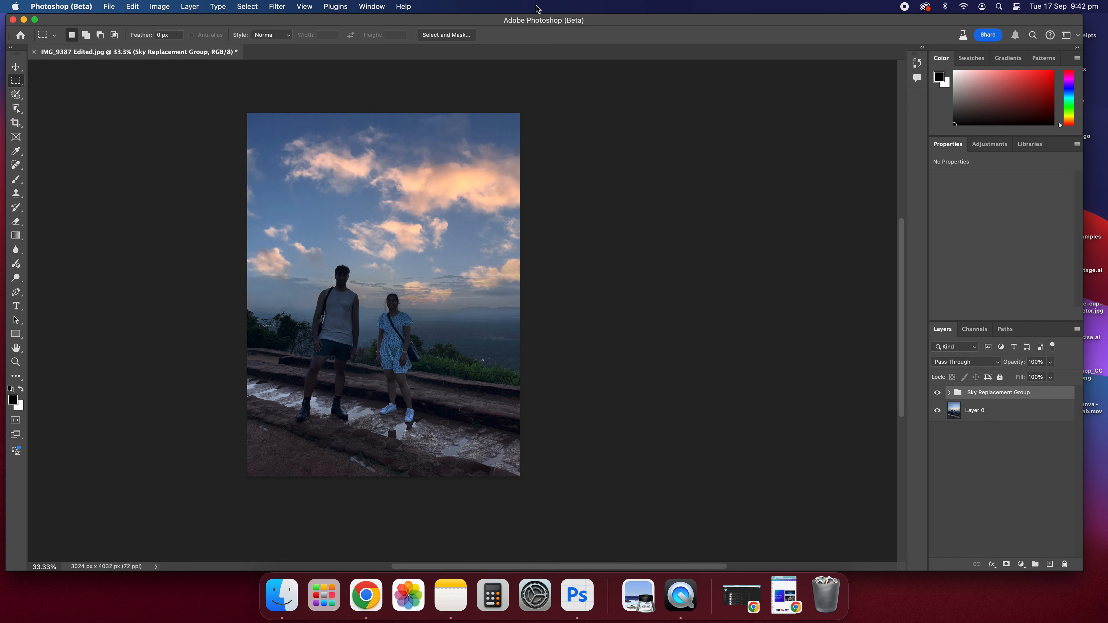